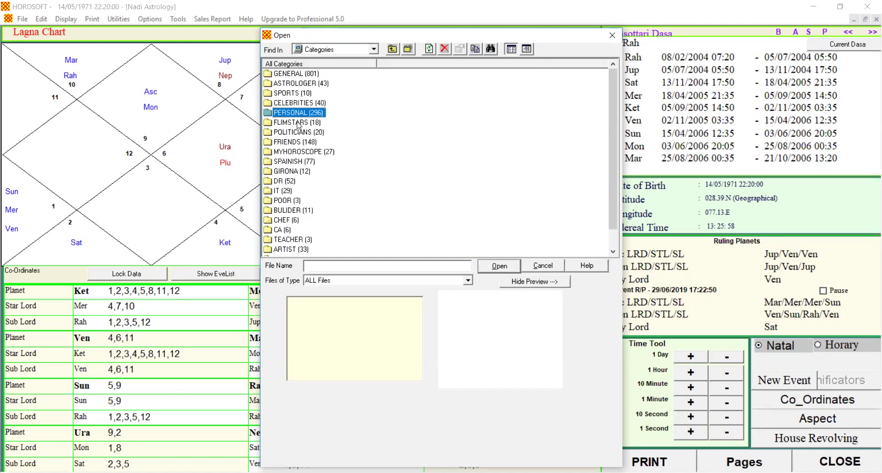
Step: Open the saved horoscope listed directly below MBA ENGG. in the CELEBRITIES category
double_click(299, 103)
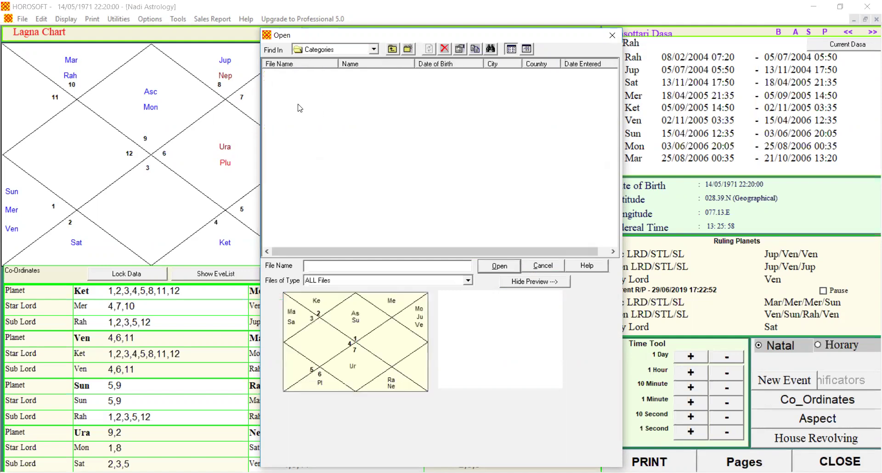
right_click(299, 103)
left_click(329, 150)
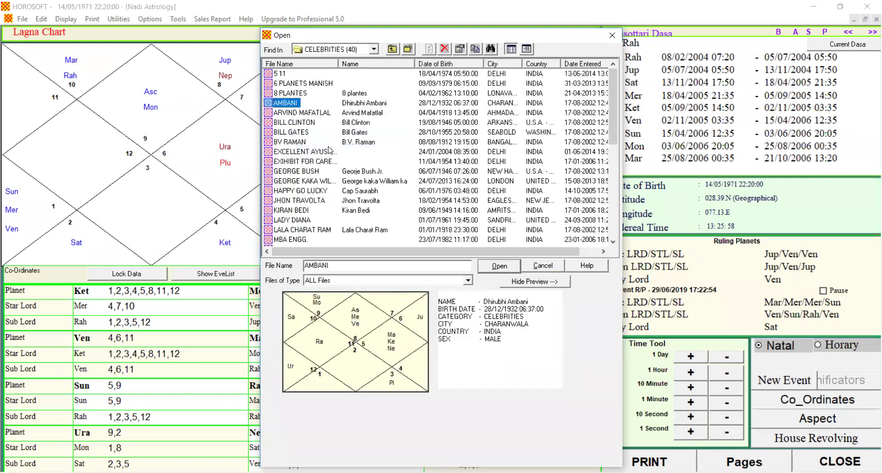
key("Page_Down")
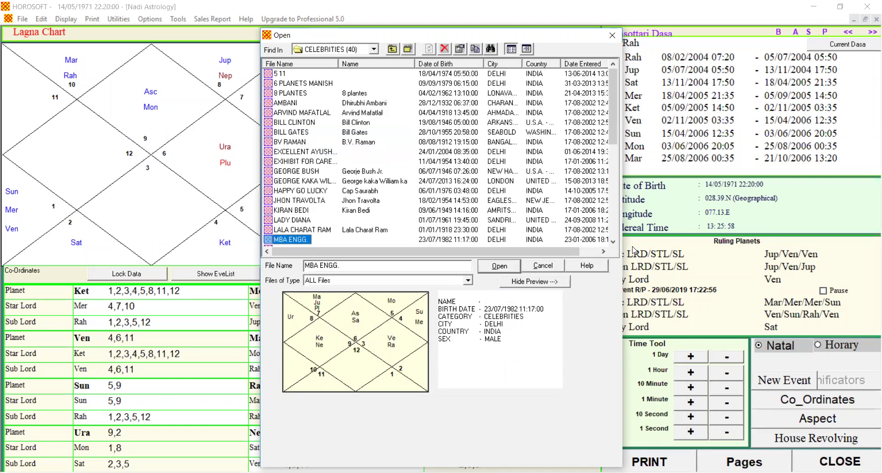
left_click(614, 242)
left_click(614, 242)
left_click(614, 243)
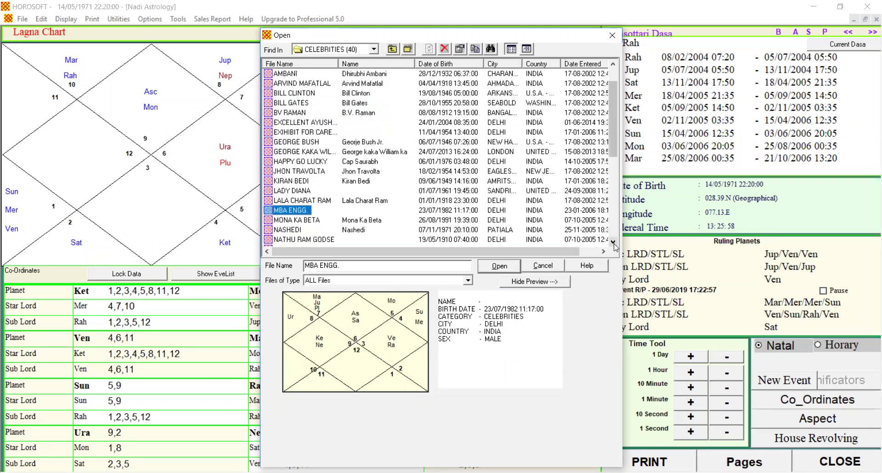
left_click(314, 221)
left_click(492, 267)
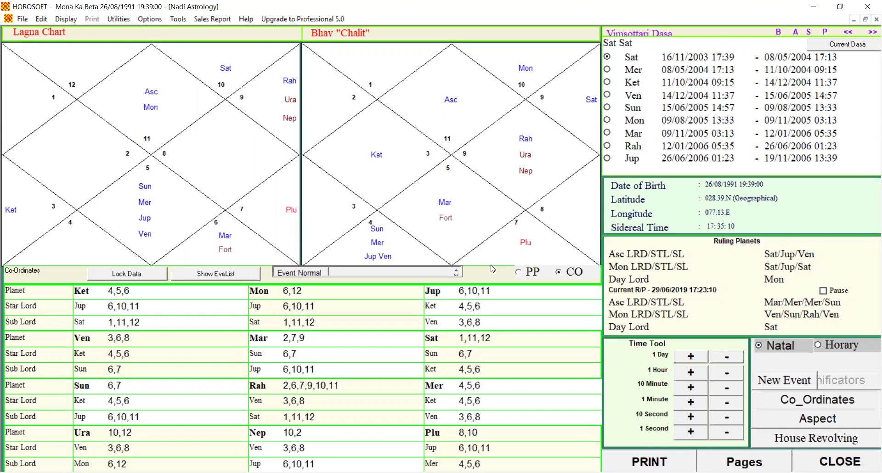
Step: Go back to the Jupiter major period in the Vimsottari Dasa and show the divisions of its Saturn sub-period
left_click(780, 33)
left_click(849, 32)
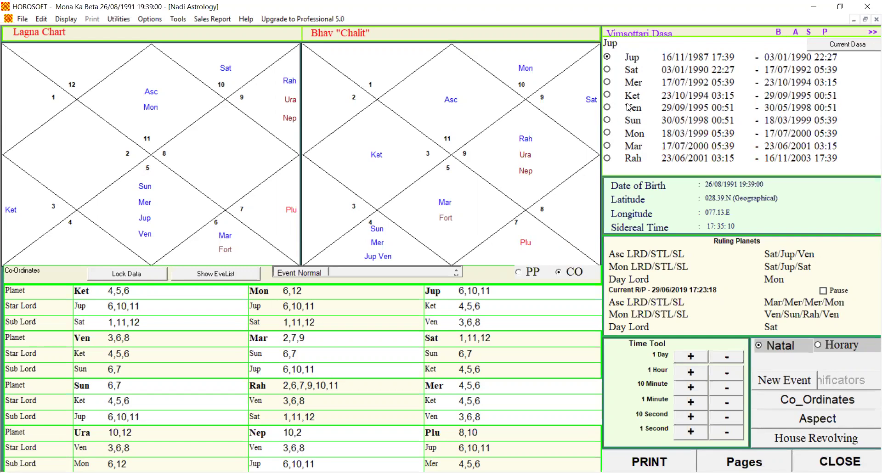
left_click(607, 70)
left_click(796, 33)
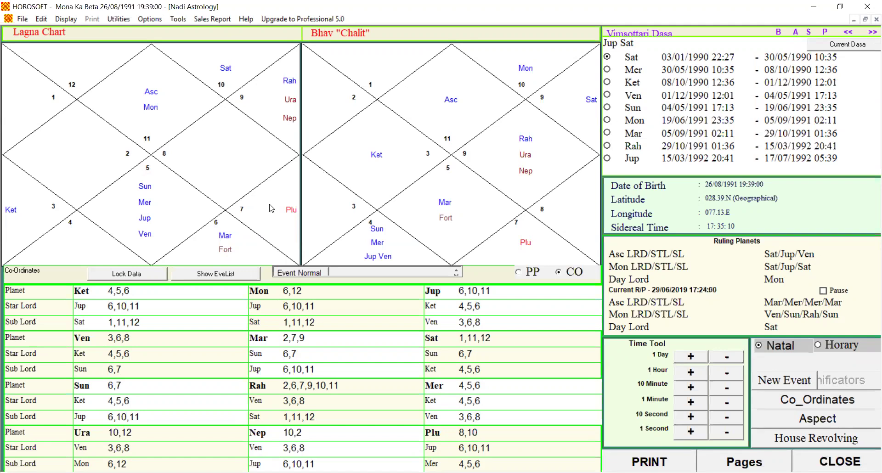
key("Tab")
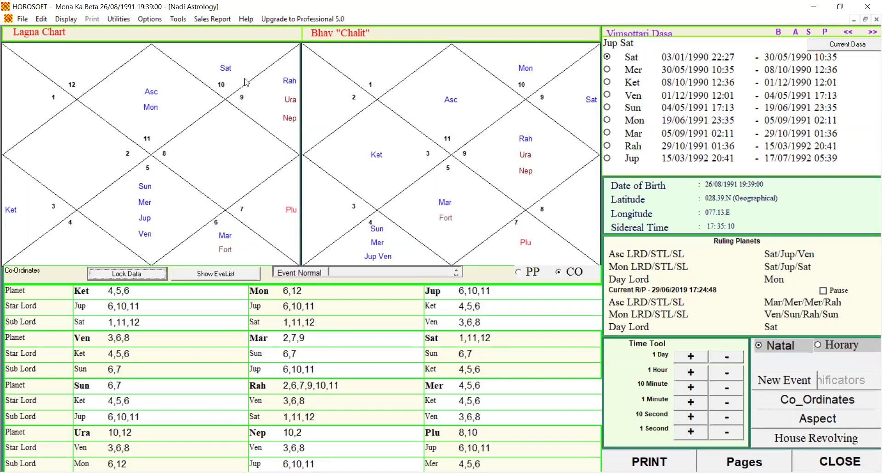
left_click(158, 21)
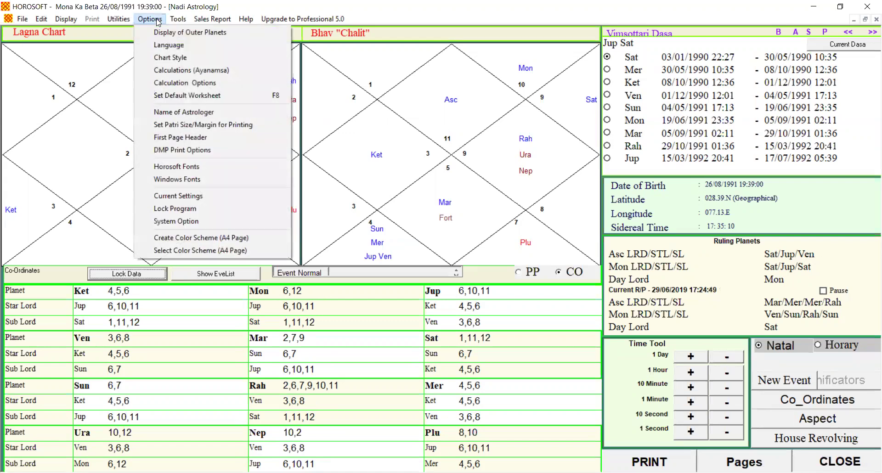
left_click(187, 70)
left_click_drag(421, 347, 415, 364)
key("Return")
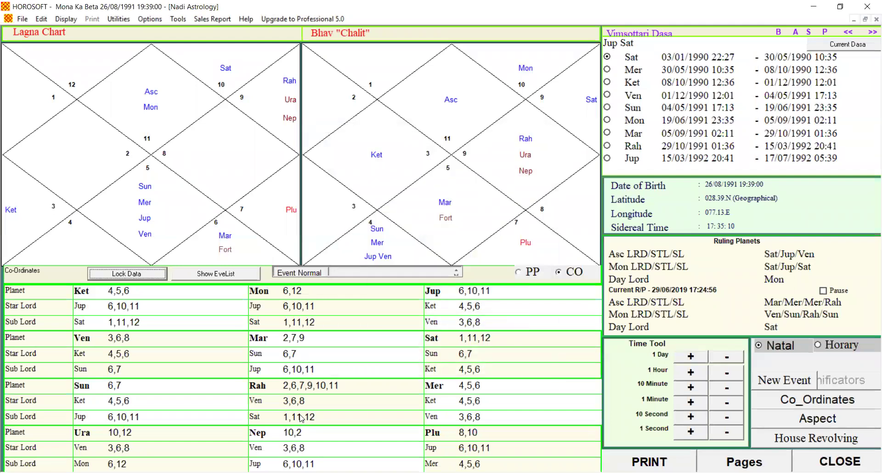
Step: Set Rahu's position to True in the ayanamsa calculation settings and save the changes
left_click(150, 19)
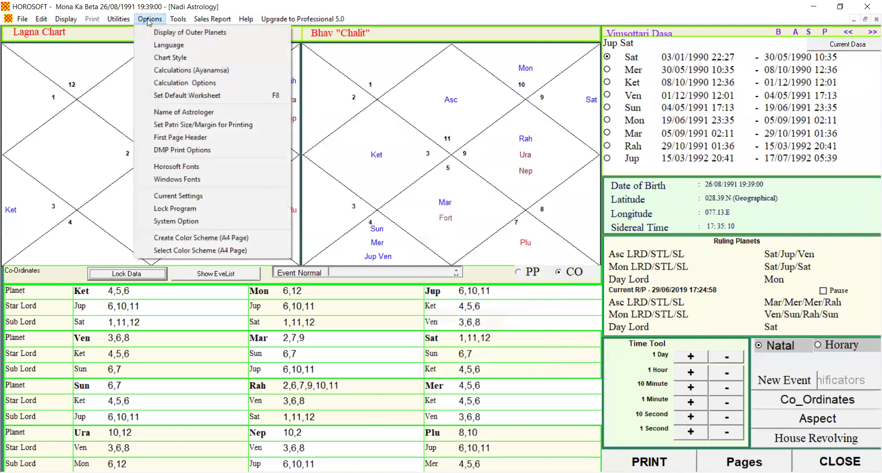
left_click(163, 70)
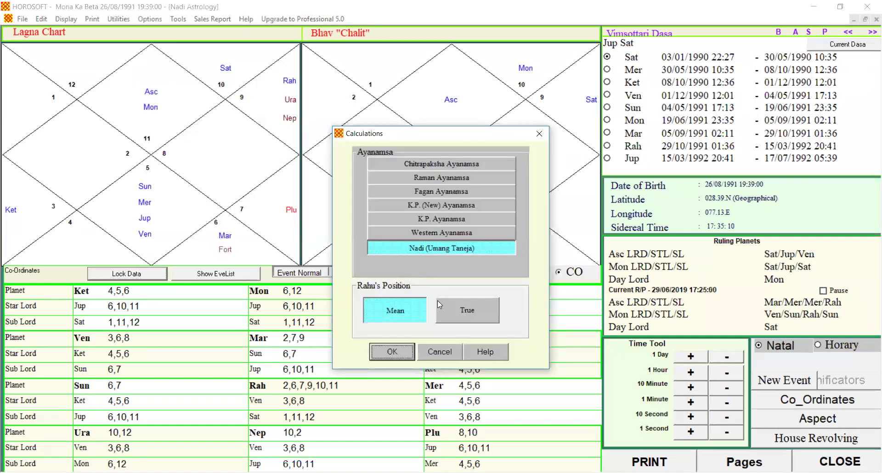
left_click(407, 354)
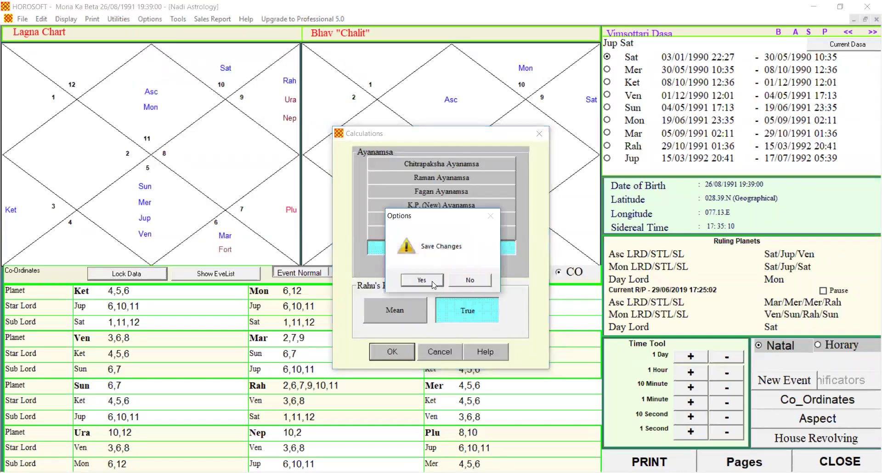
left_click(422, 281)
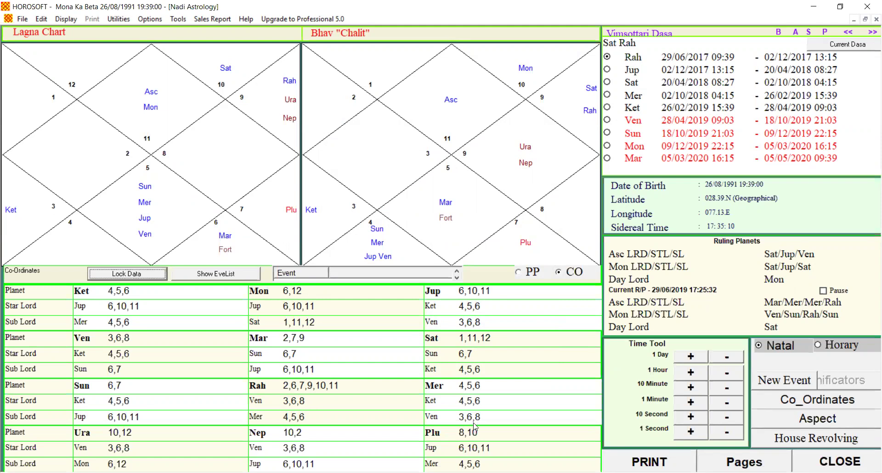
Step: Go back to the Jupiter major period, show its Mercury sub-period's divisions, and advance through Ketu to Venus
left_click(781, 32)
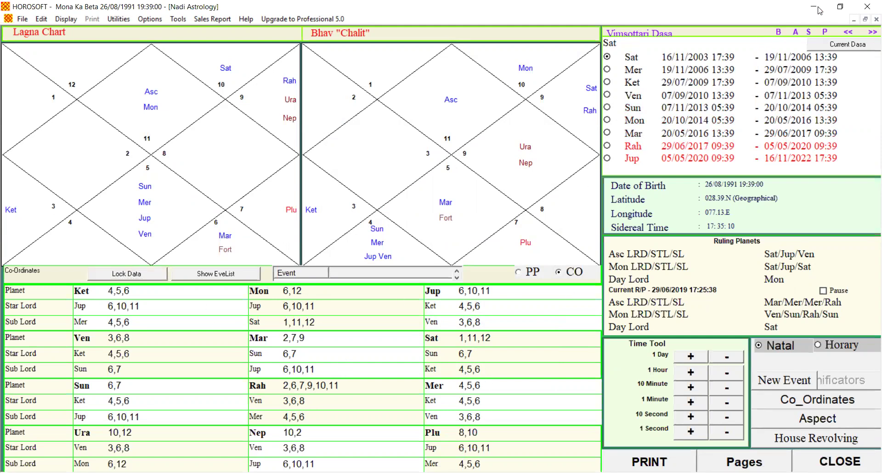
left_click(849, 32)
left_click(607, 83)
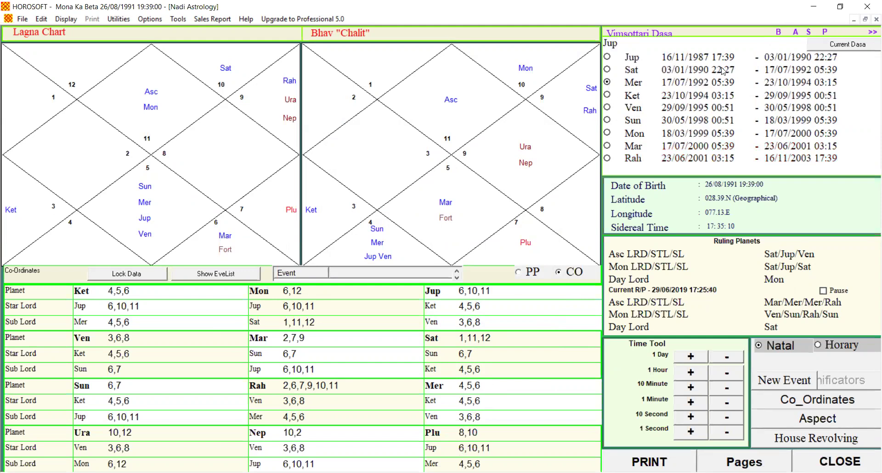
left_click(795, 33)
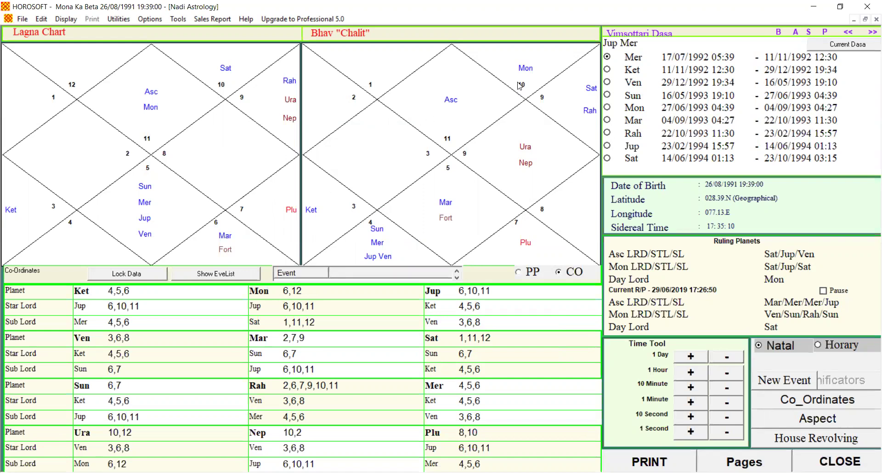
left_click(870, 34)
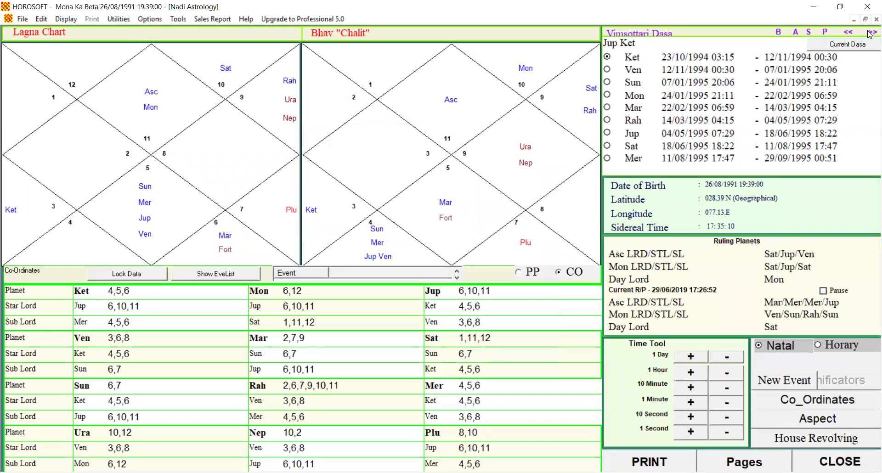
left_click(869, 34)
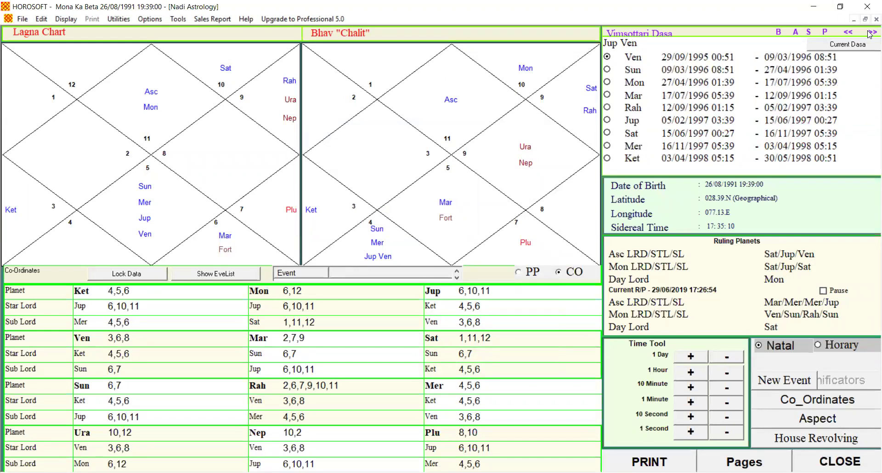
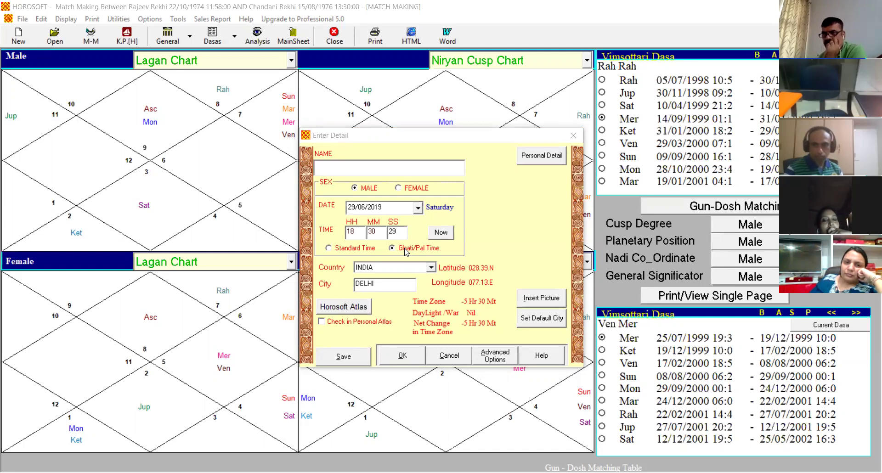
Step: Choose Ghati/Pal Time in the birth details and set the time to 10 in the hours field and 15 in minutes
left_click(397, 254)
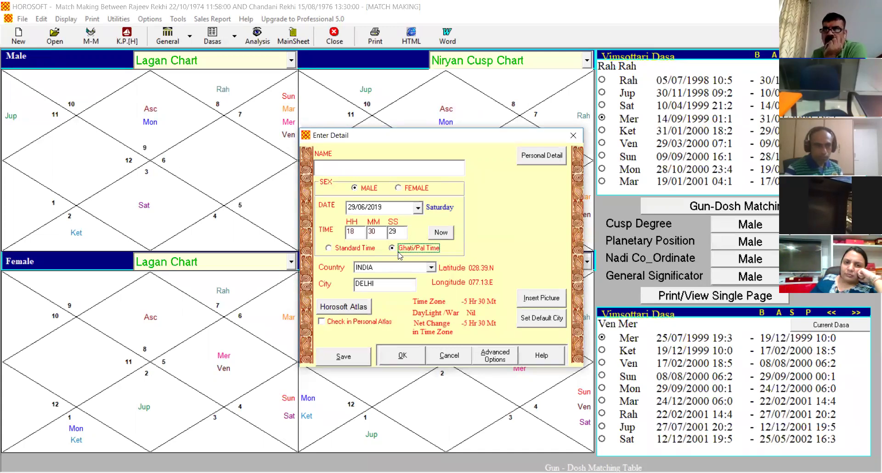
double_click(365, 231)
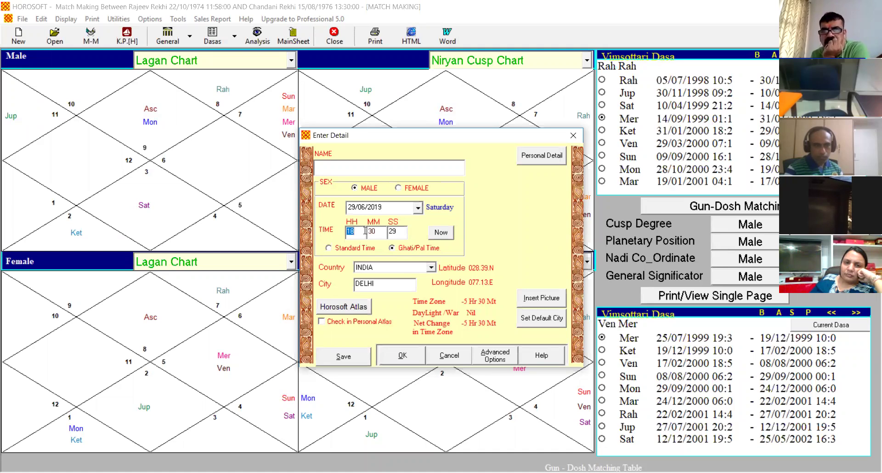
type("10")
key("Tab")
type("00")
key("Tab")
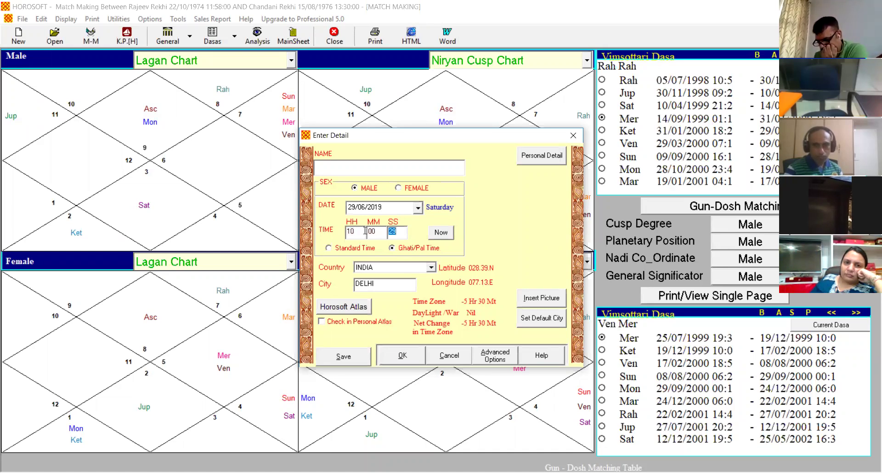
left_click(383, 235)
type("15")
key("Tab")
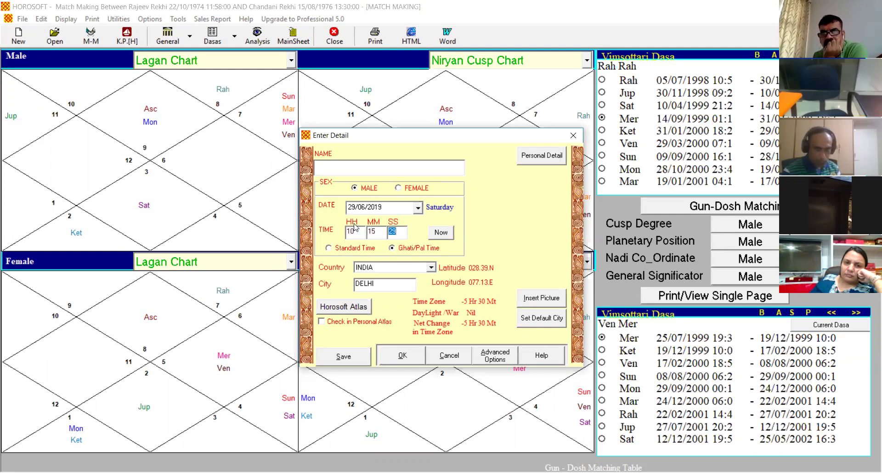
Step: Set the year in the birth details to 1970, leave the country as India, and generate the chart
left_click(352, 208)
left_click(379, 207)
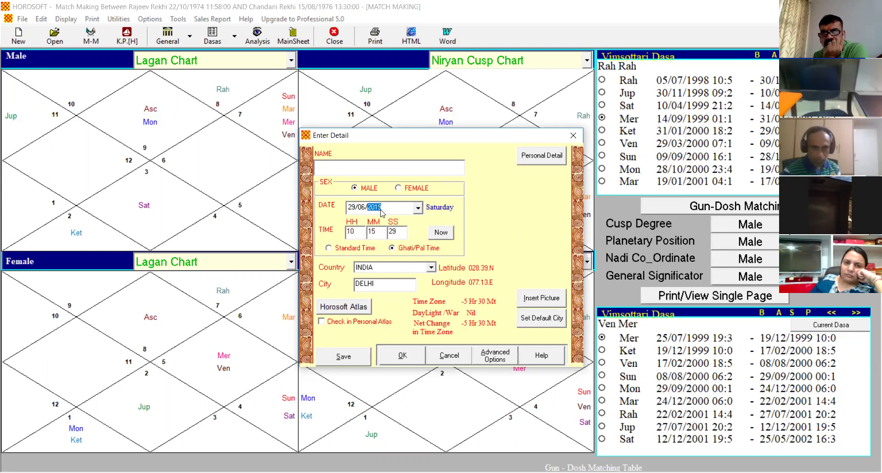
type("070")
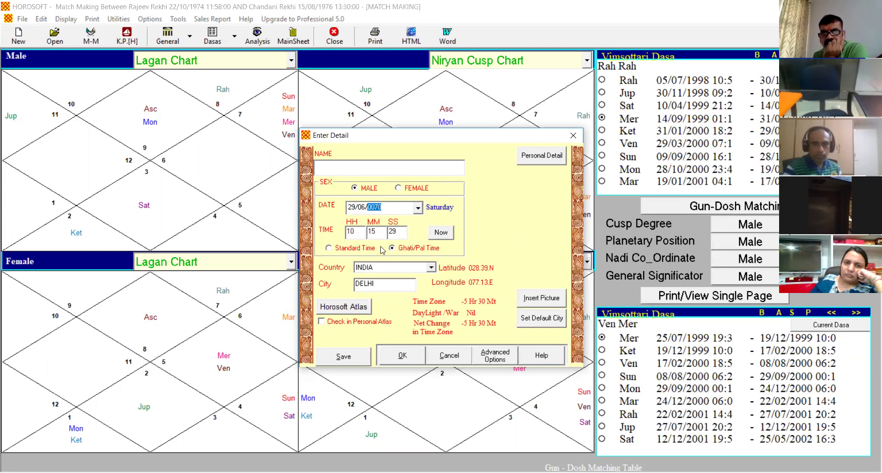
left_click(386, 271)
left_click(388, 276)
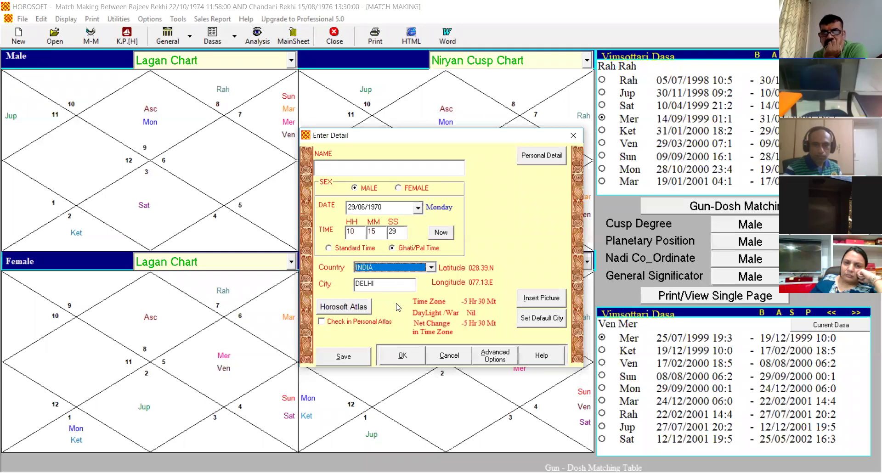
left_click(403, 355)
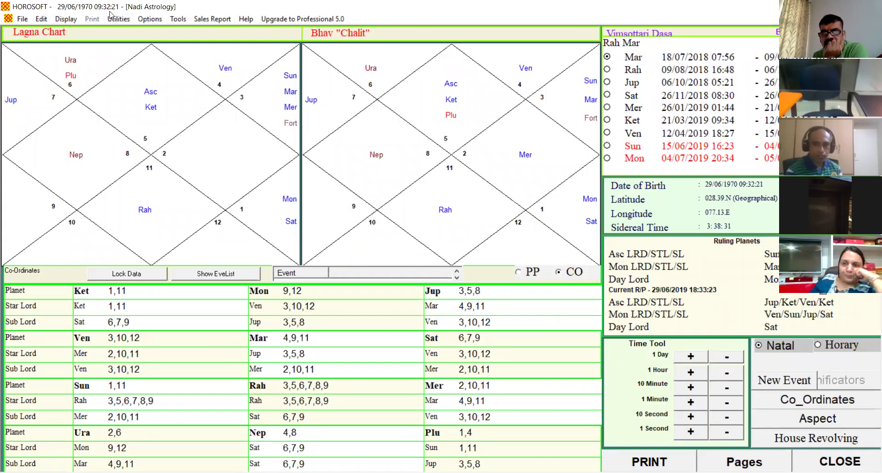
Step: Check the converted standard time in the current chart's birth details and close them
left_click(41, 21)
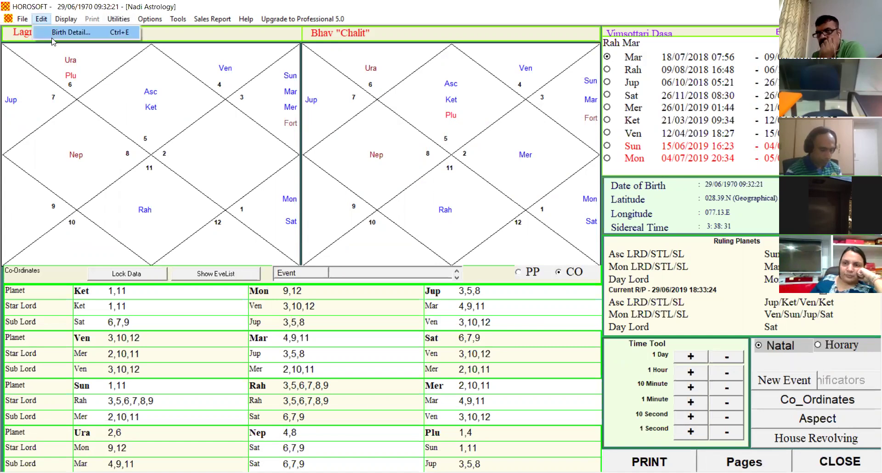
left_click(67, 32)
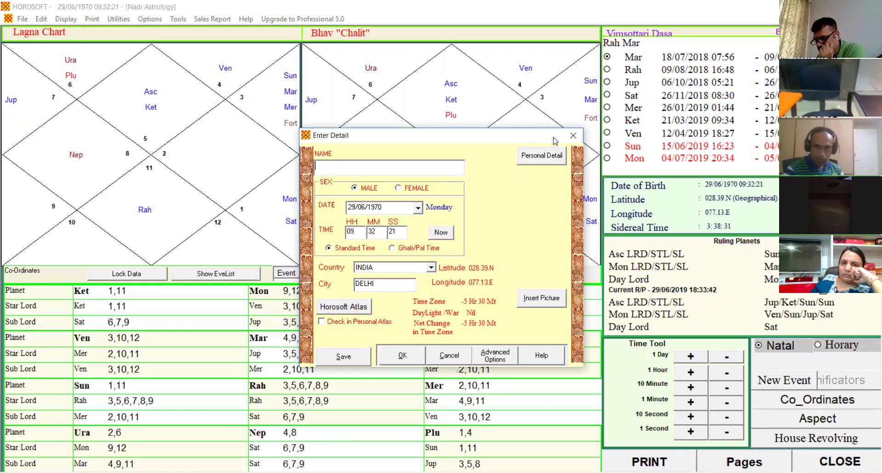
left_click(573, 136)
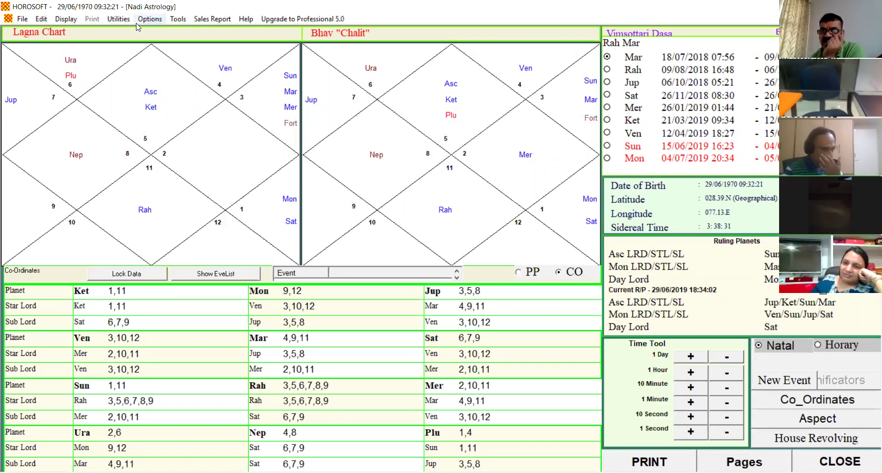
Step: Open the Monthly Panchang date entry for the current chart
left_click(112, 21)
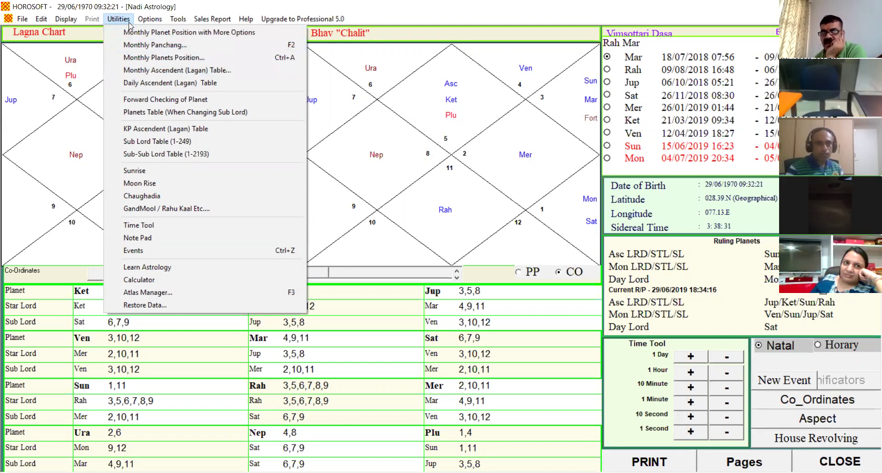
mouse_move(149, 23)
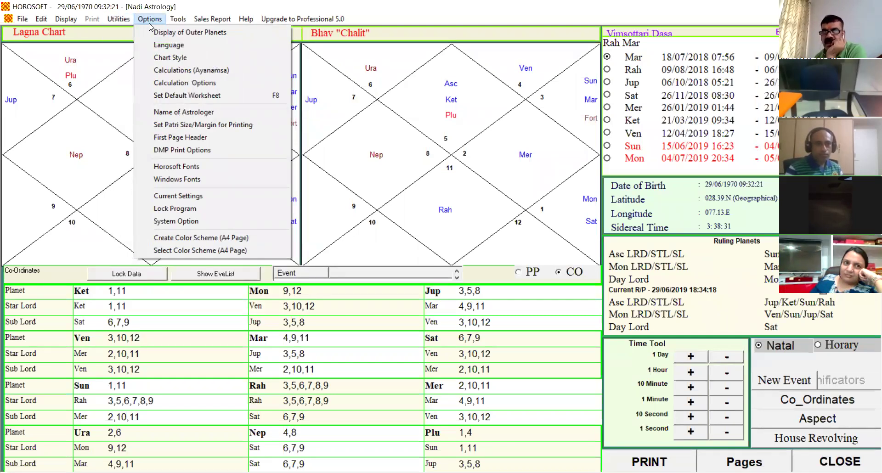
mouse_move(120, 22)
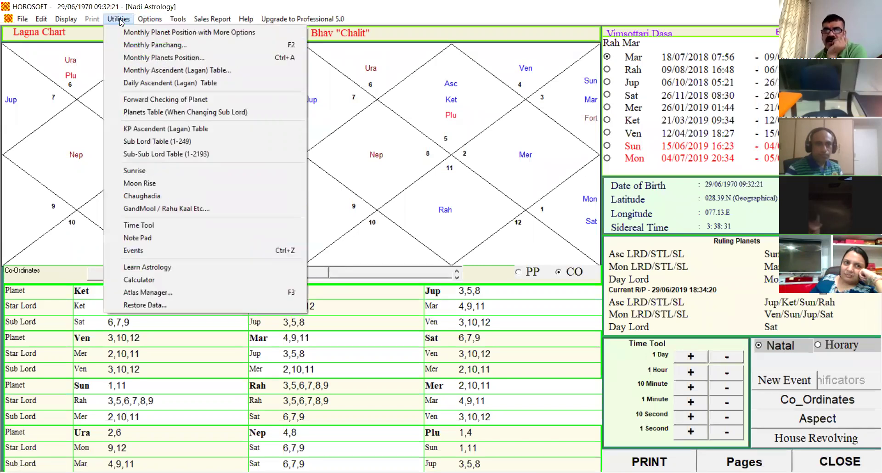
left_click(136, 45)
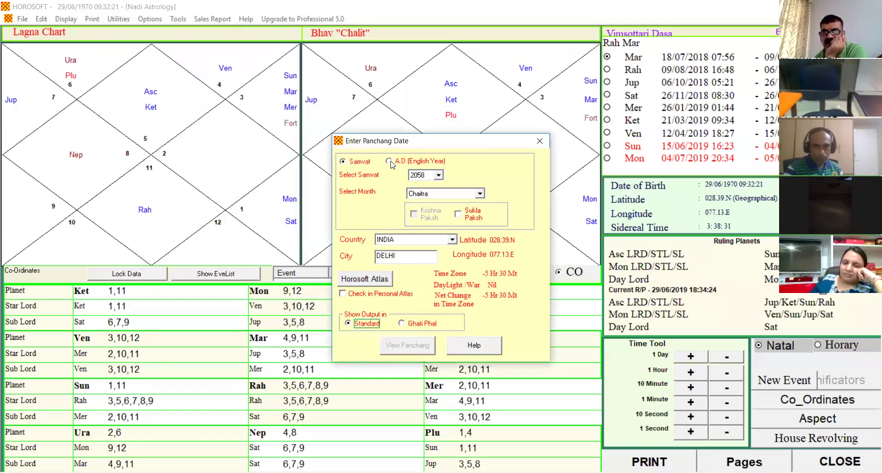
Step: Compare the Samvat and A.D. (English Year) date options for the Panchang
left_click(389, 161)
left_click(343, 161)
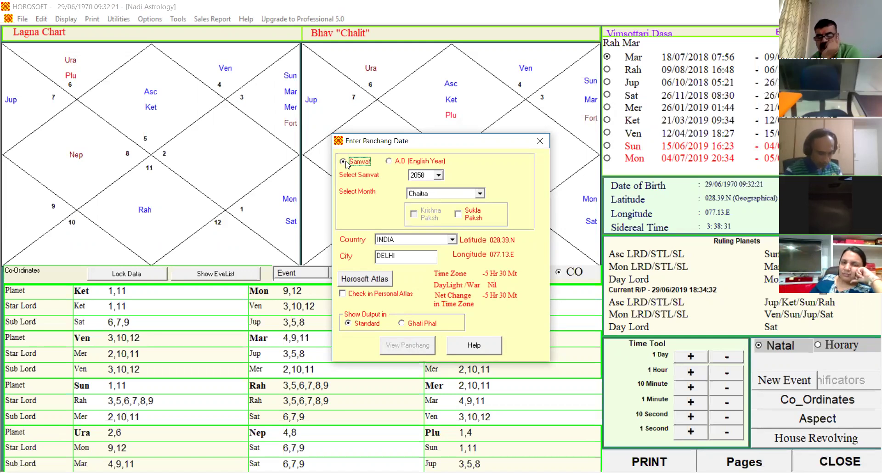
left_click(390, 161)
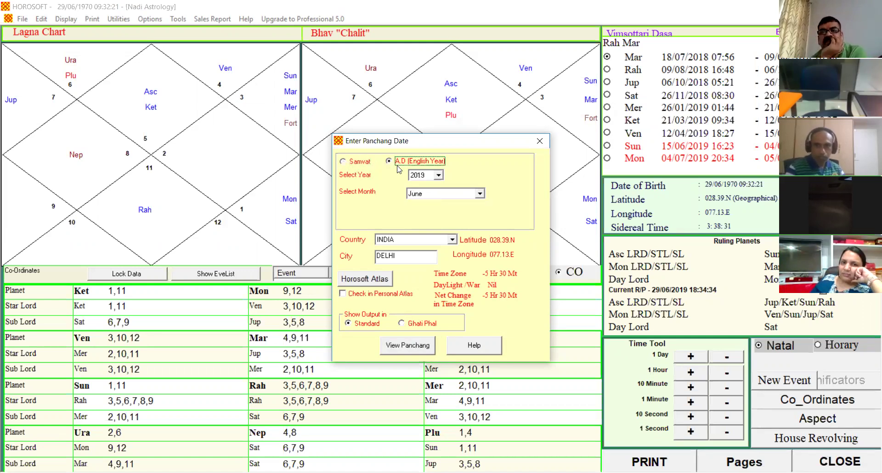
left_click(354, 161)
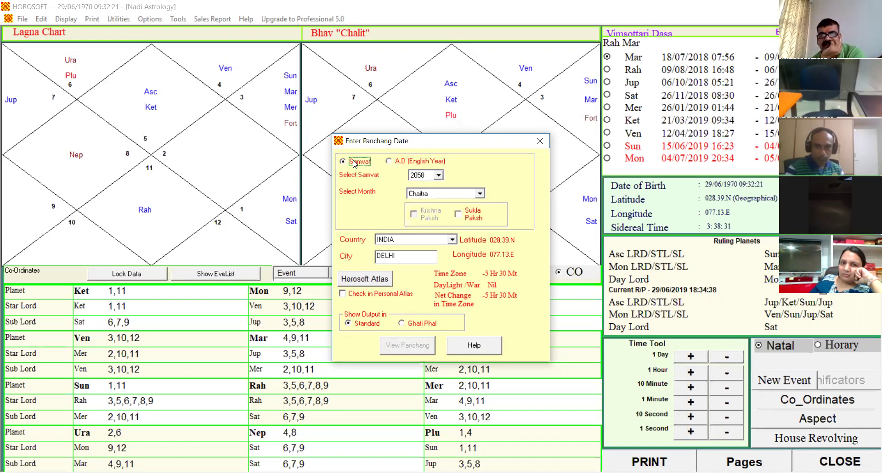
left_click(389, 161)
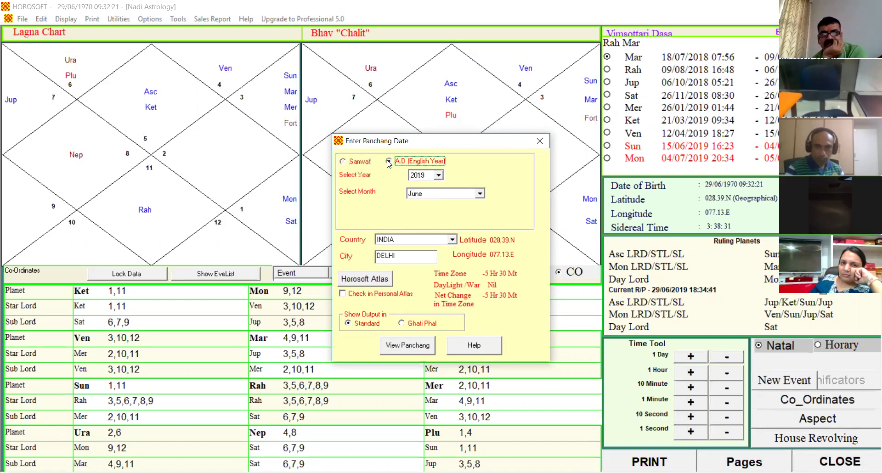
left_click(348, 162)
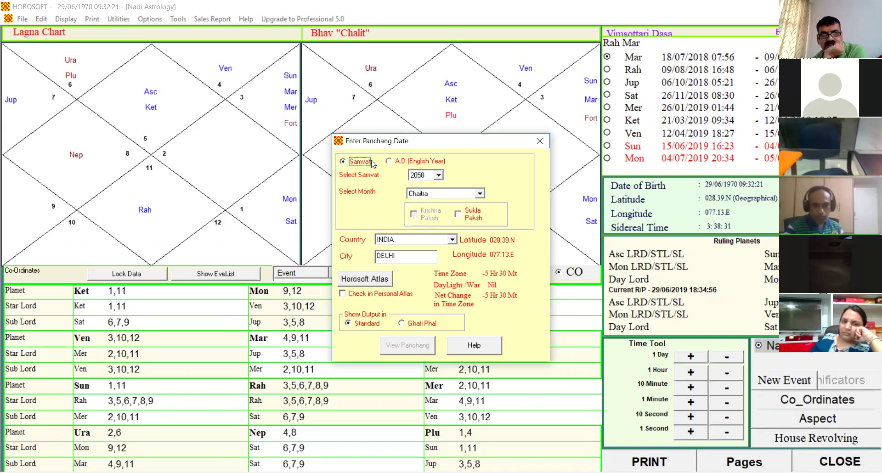
left_click(388, 162)
left_click(353, 162)
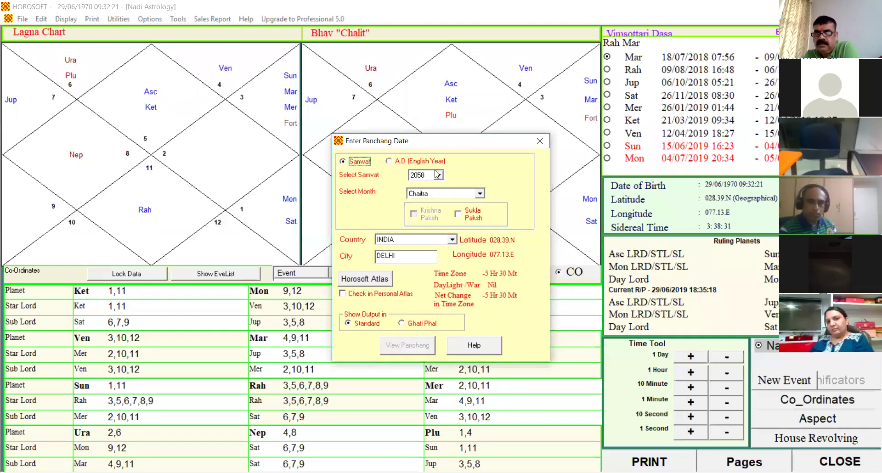
left_click(406, 164)
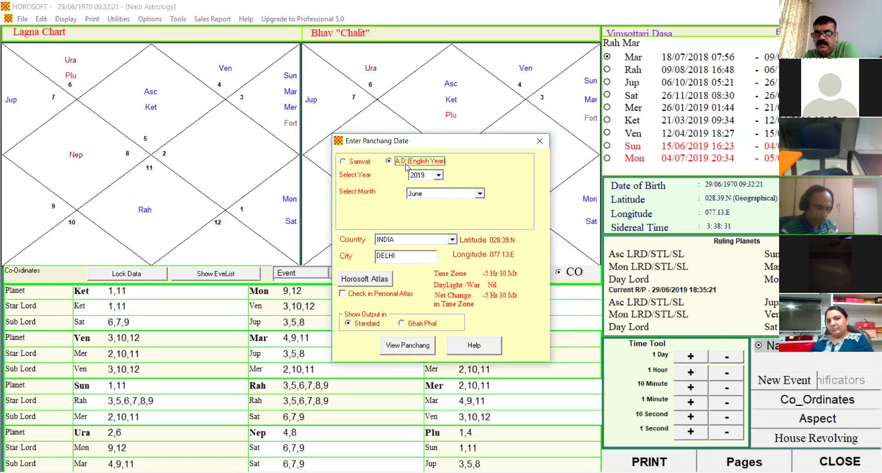
left_click(437, 175)
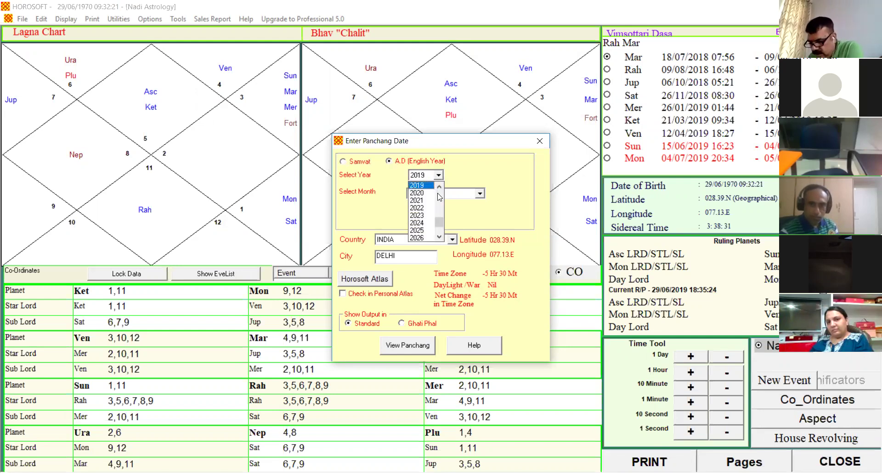
left_click(440, 197)
left_click(440, 196)
left_click(440, 197)
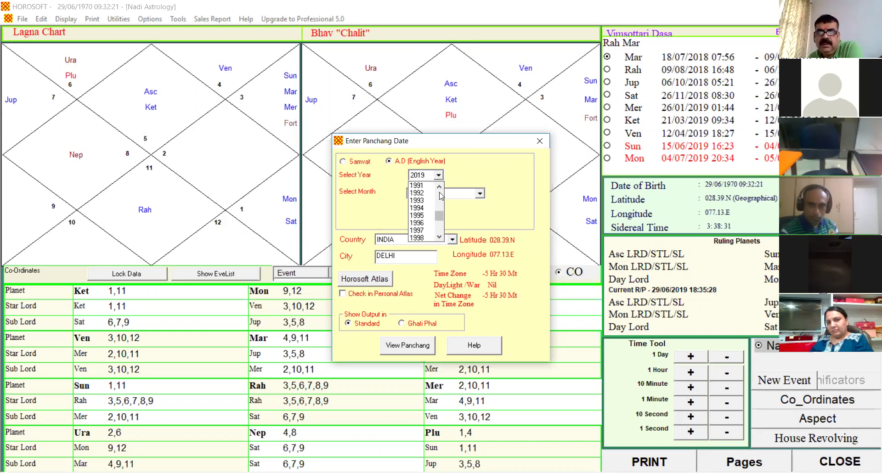
left_click(440, 196)
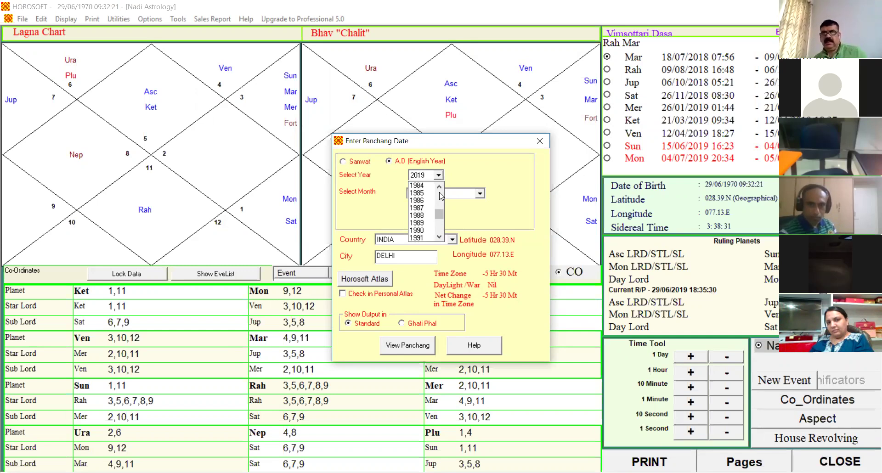
Step: Switch the Panchang date to the Samvat calendar and set the Samvat year to 2023
left_click(348, 161)
left_click(350, 164)
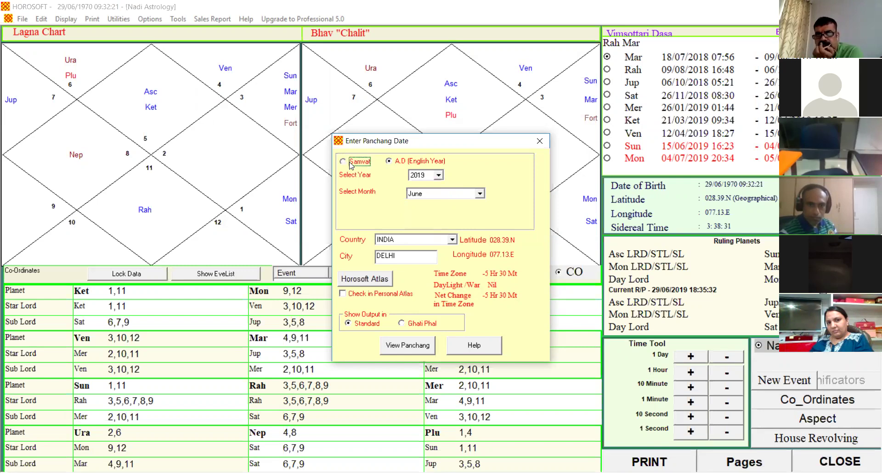
left_click(439, 176)
scroll(441, 193, "up", 7)
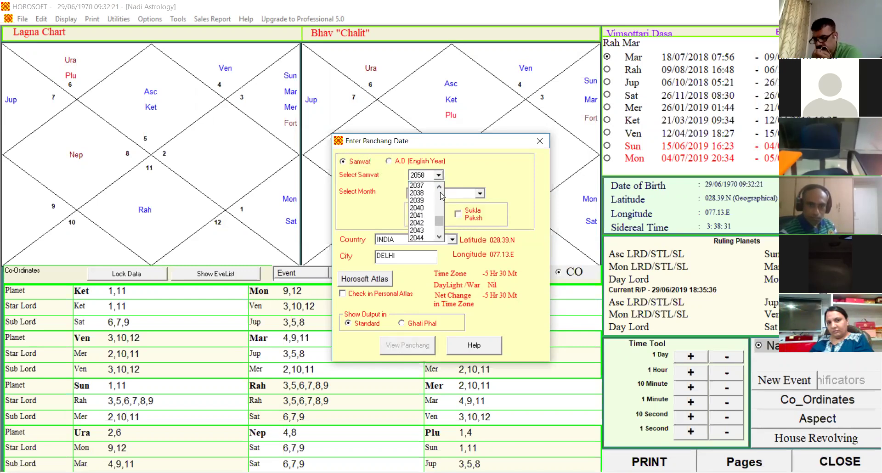
scroll(441, 195, "up", 2)
left_click(439, 187)
left_click(439, 187)
left_click(440, 187)
left_click(439, 187)
left_click(439, 187)
scroll(429, 193, "up", 1)
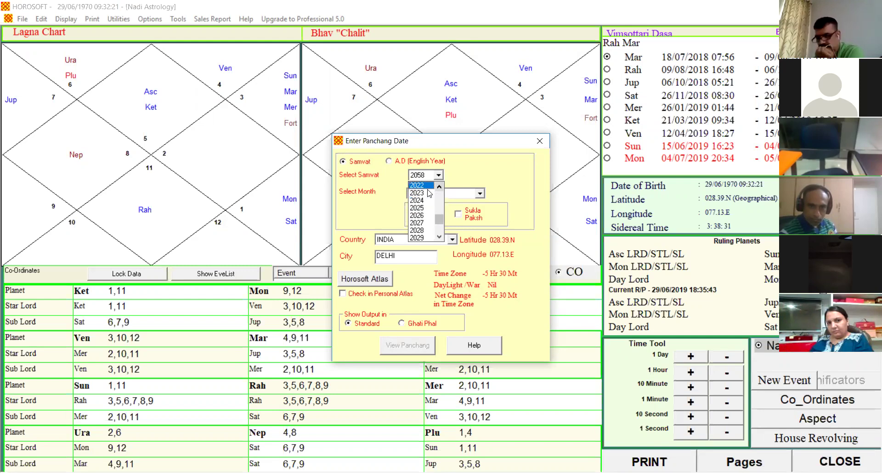
left_click(429, 193)
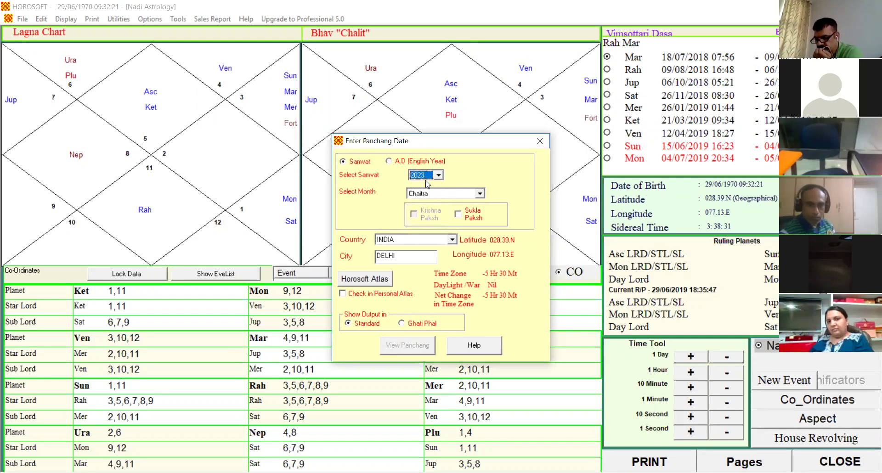
Step: Generate the Panchang for the Krishna Paksh of the month Kartika, and close the report after viewing it
left_click(436, 195)
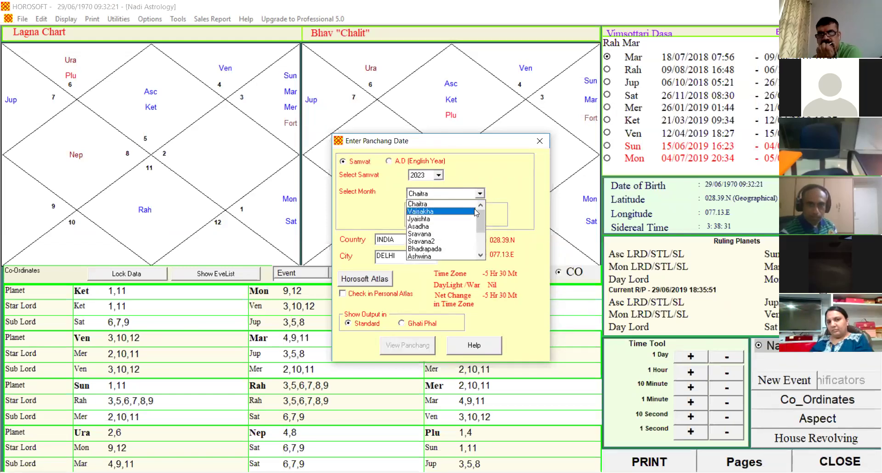
left_click_drag(480, 217, 481, 237)
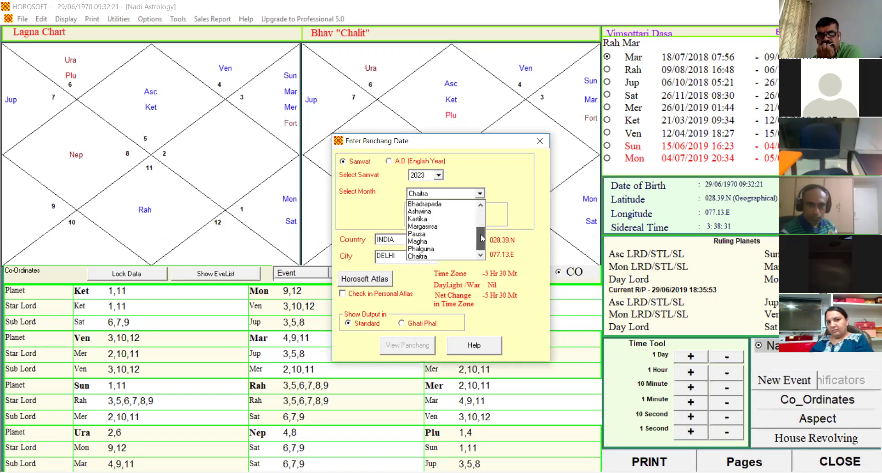
left_click(444, 219)
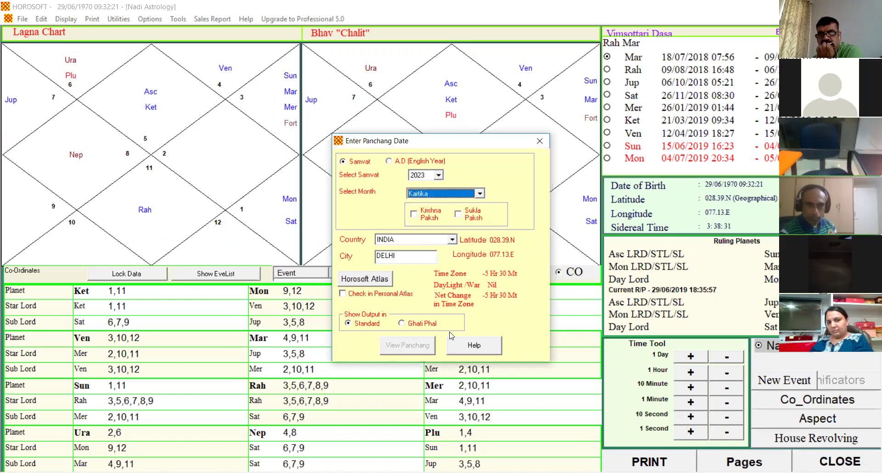
left_click(422, 220)
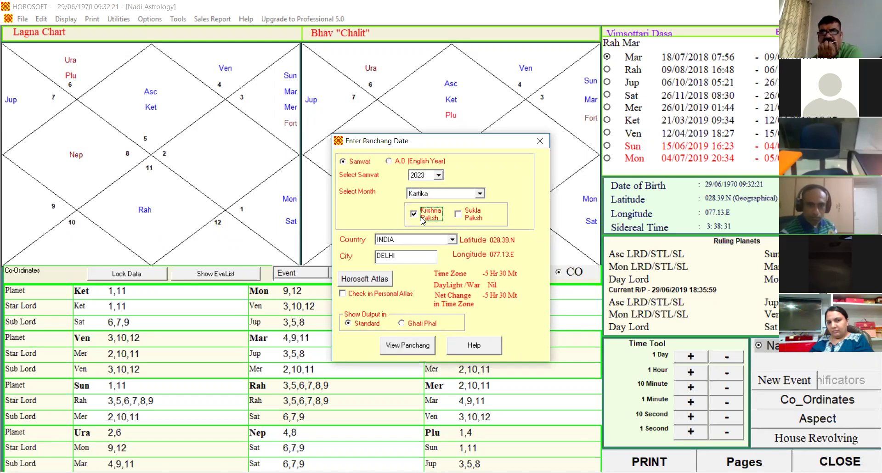
left_click(424, 346)
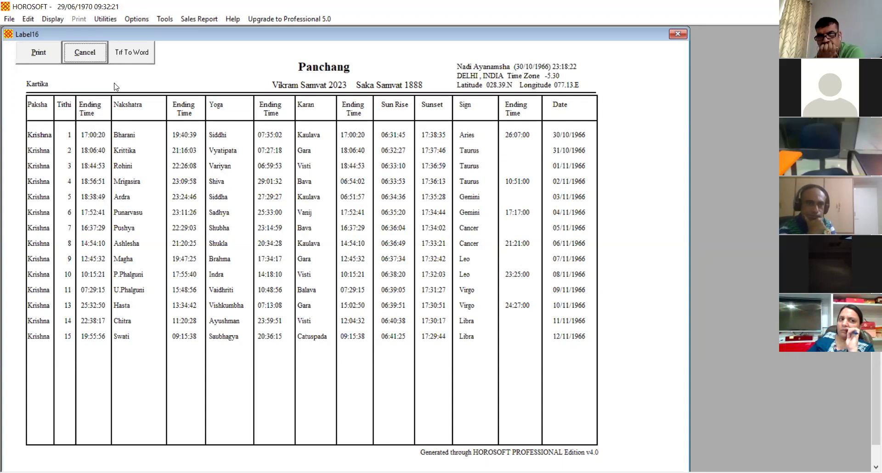
left_click(94, 58)
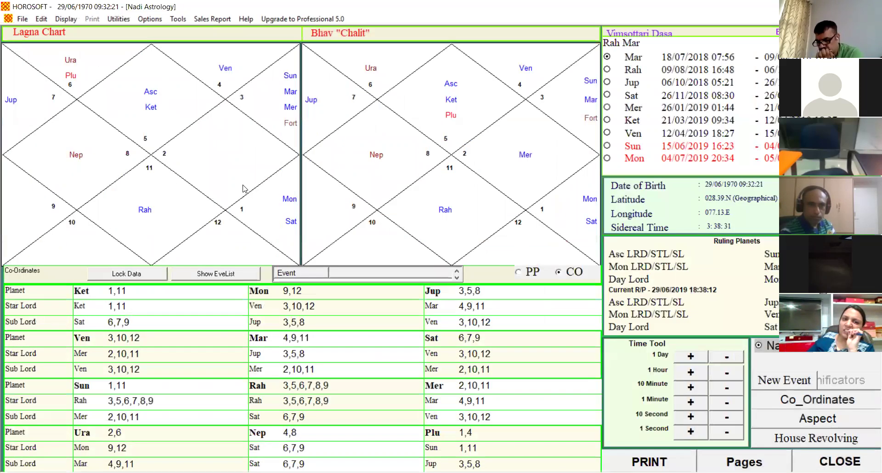